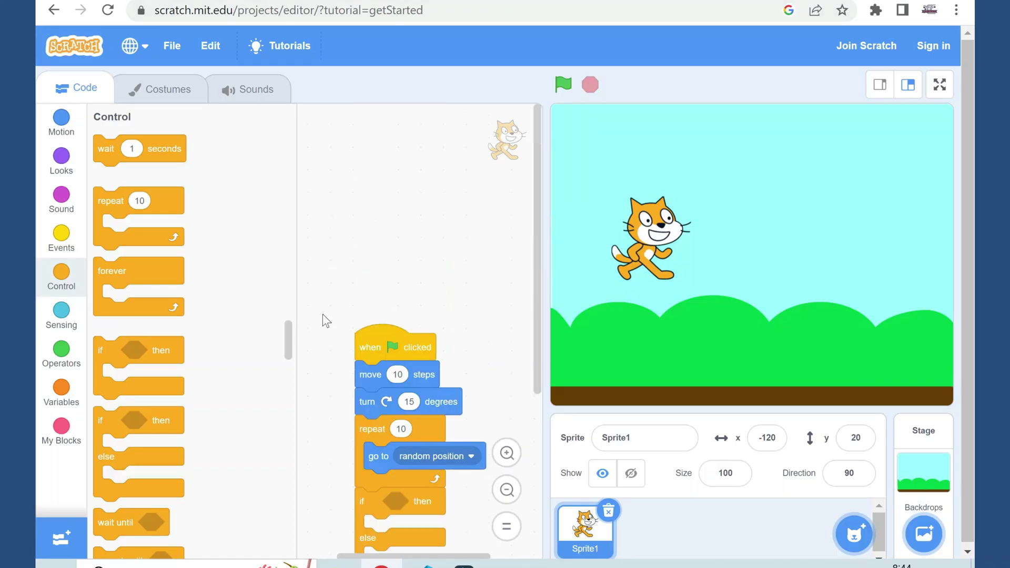
scroll(248, 309, down, 3)
scroll(430, 286, down, 3)
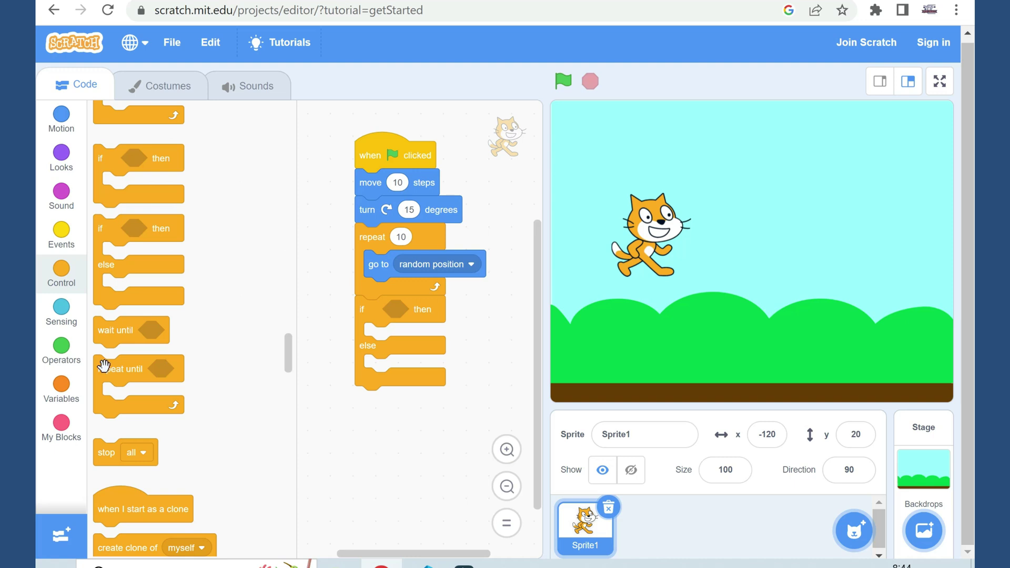
Show the Sensing blocks, then the Operators blocks, in the Scratch palette
click(65, 327)
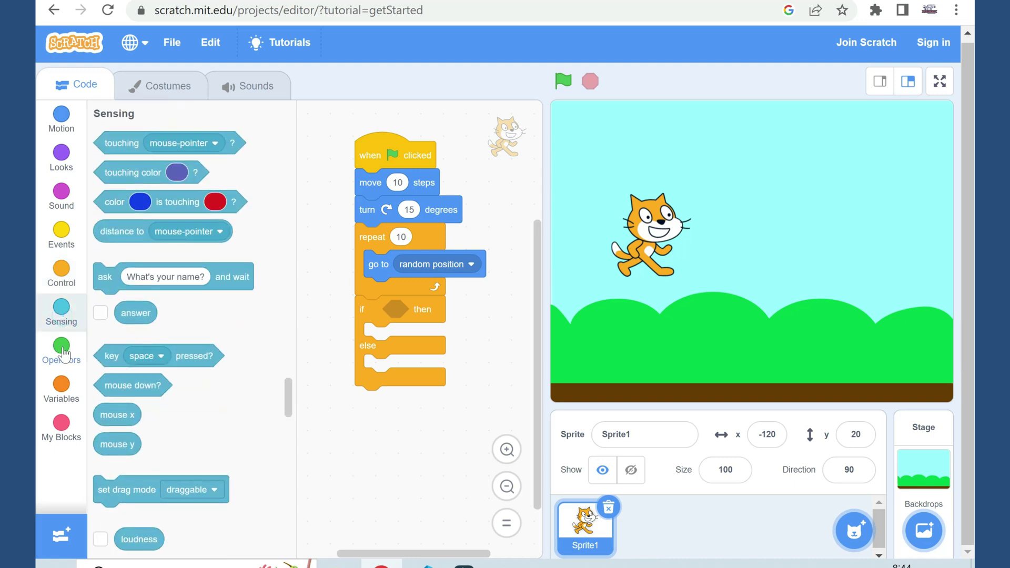
click(61, 361)
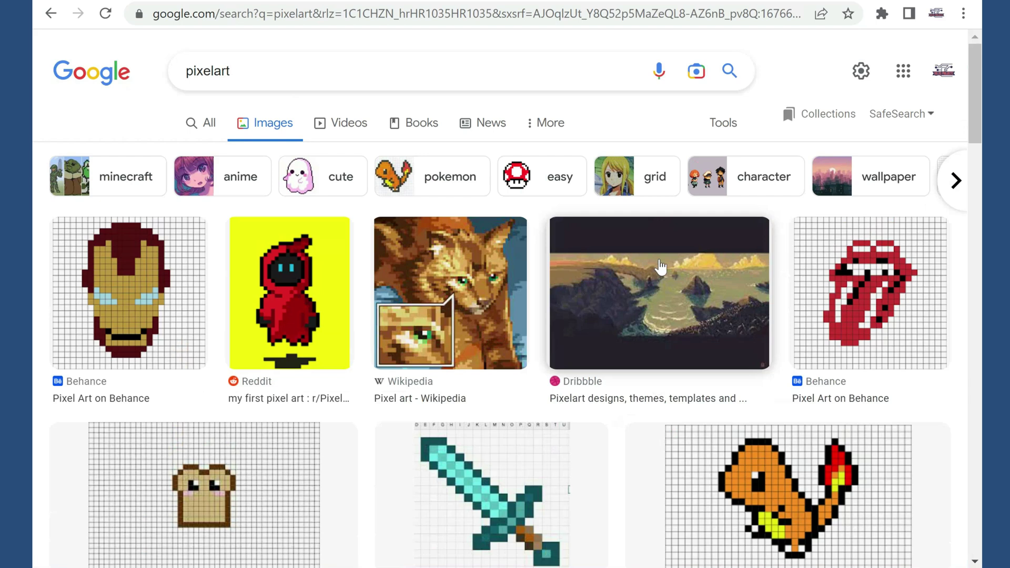
scroll(662, 268, down, 1)
scroll(662, 269, down, 3)
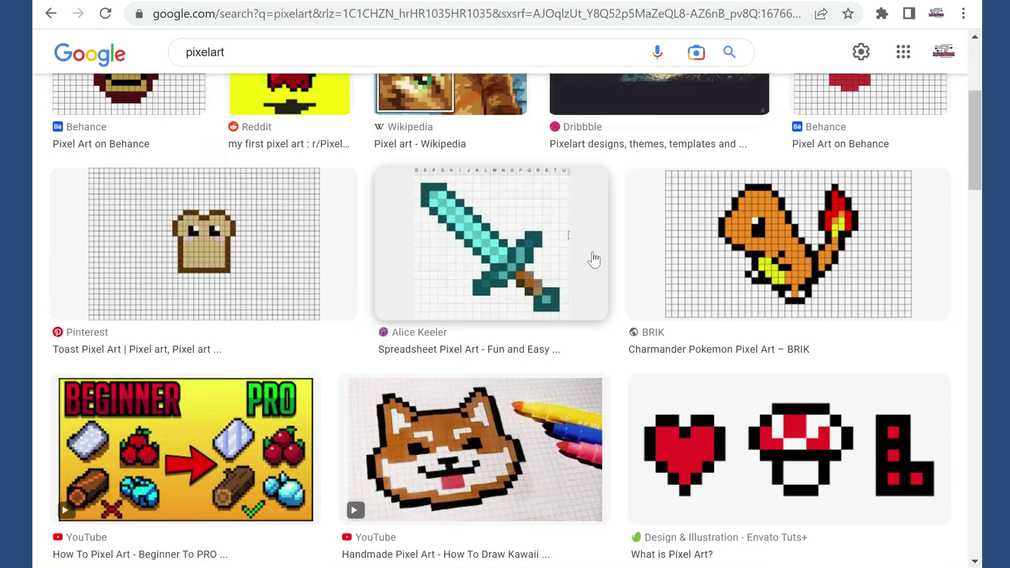
scroll(624, 257, down, 2)
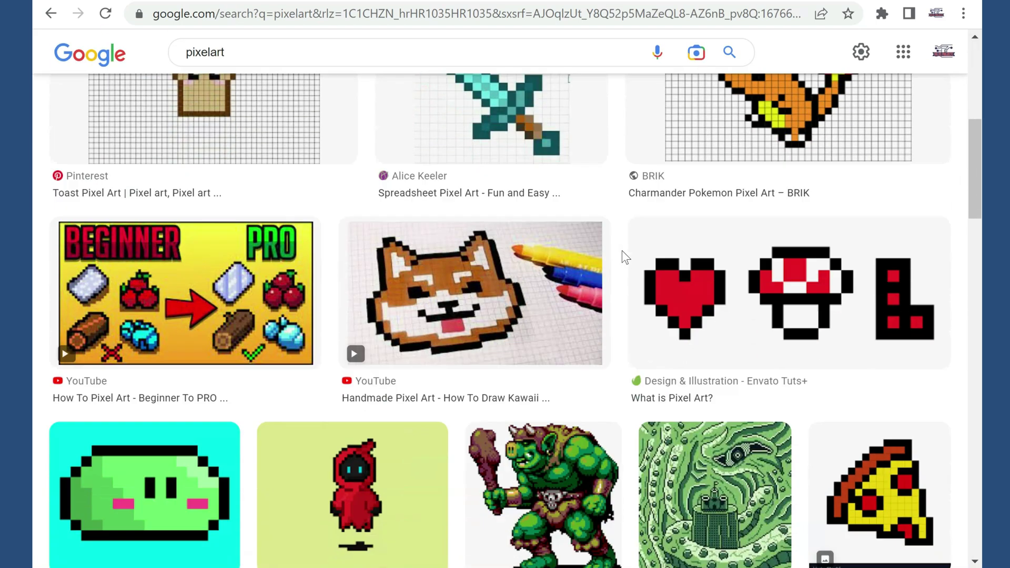
scroll(623, 257, down, 1)
scroll(625, 257, down, 1)
scroll(625, 256, down, 2)
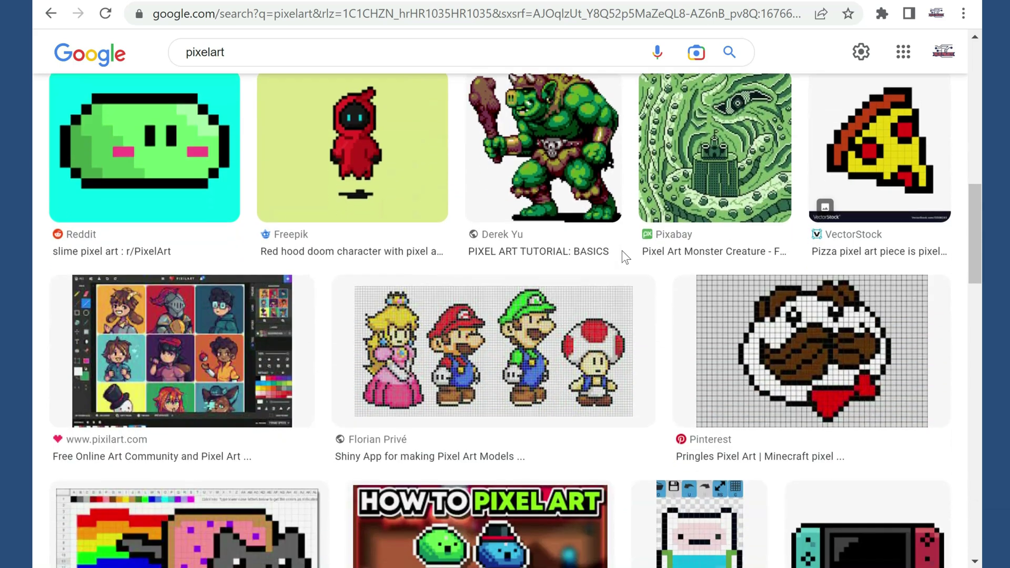
scroll(623, 257, down, 4)
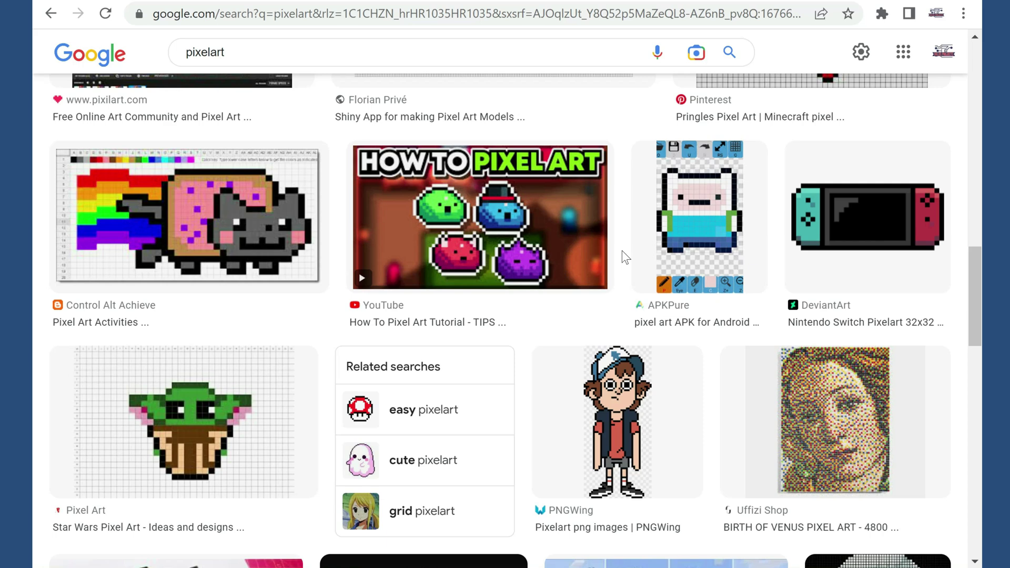
scroll(623, 257, down, 2)
scroll(622, 256, down, 2)
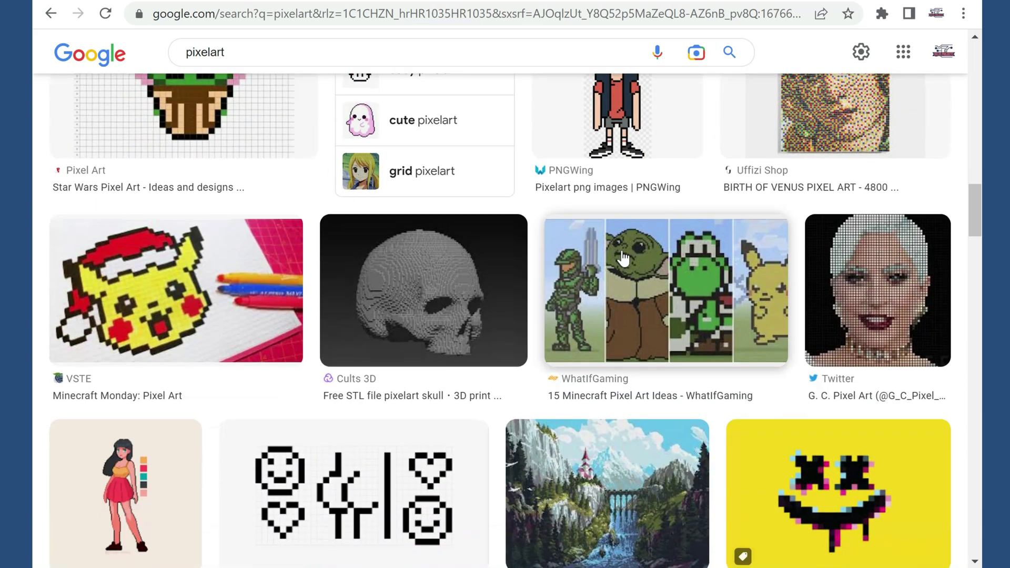
scroll(622, 257, down, 2)
scroll(623, 258, down, 1)
scroll(622, 257, down, 1)
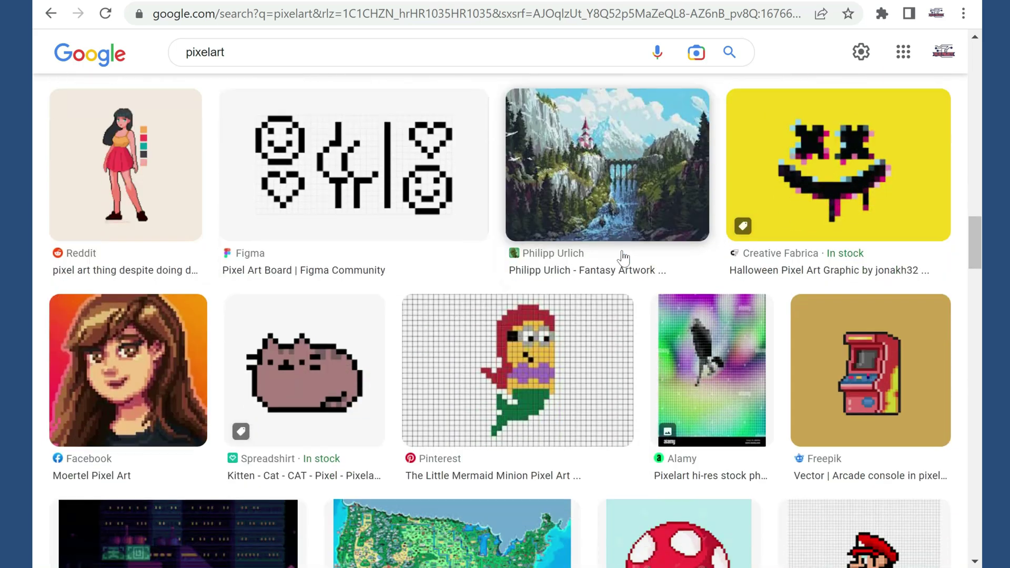
scroll(624, 258, down, 2)
scroll(566, 345, down, 4)
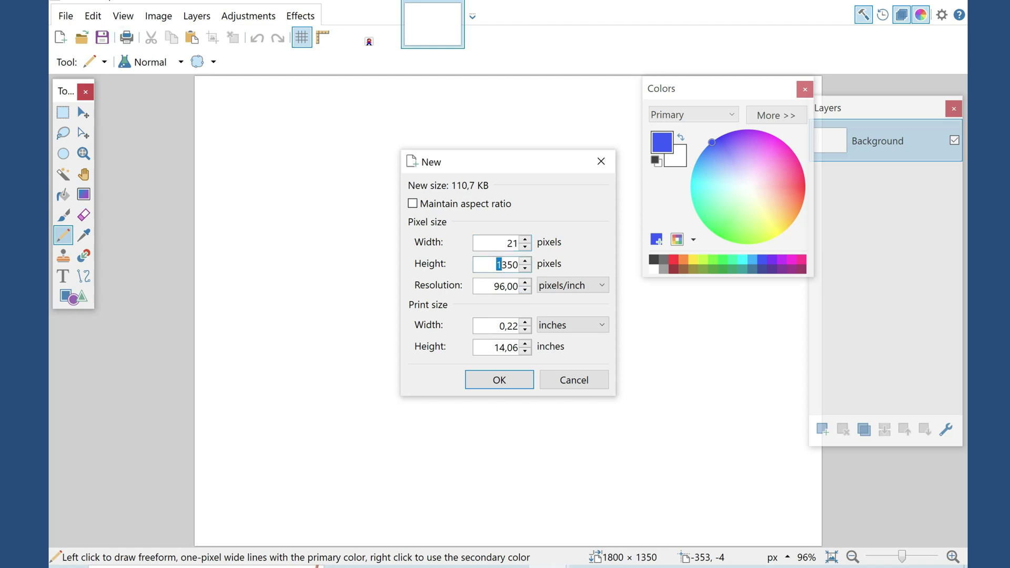
Create the 21×21 canvas, zoom in, and use the Color Picker and Pencil to draw Mario
click(528, 378)
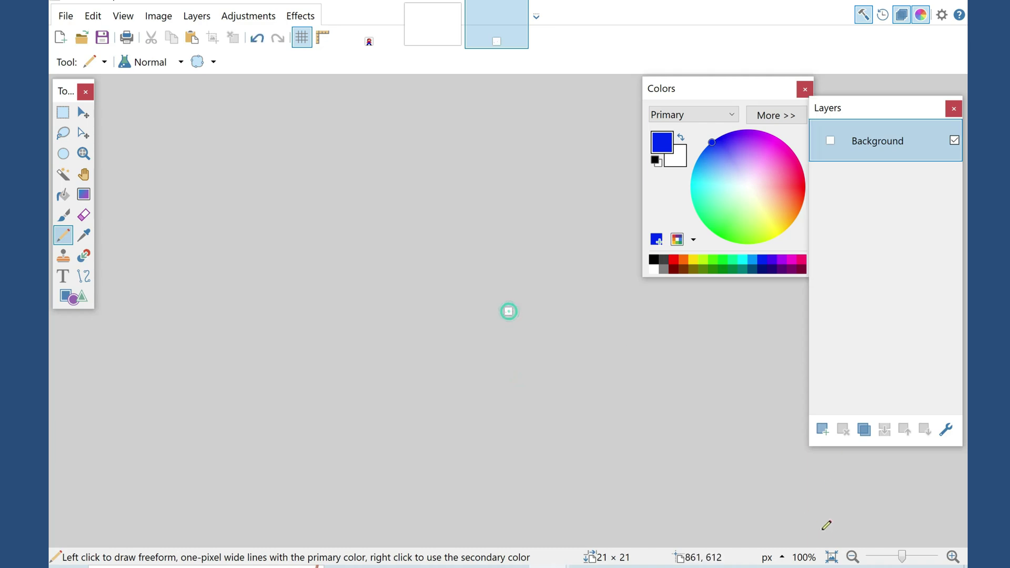
drag(906, 561, 932, 559)
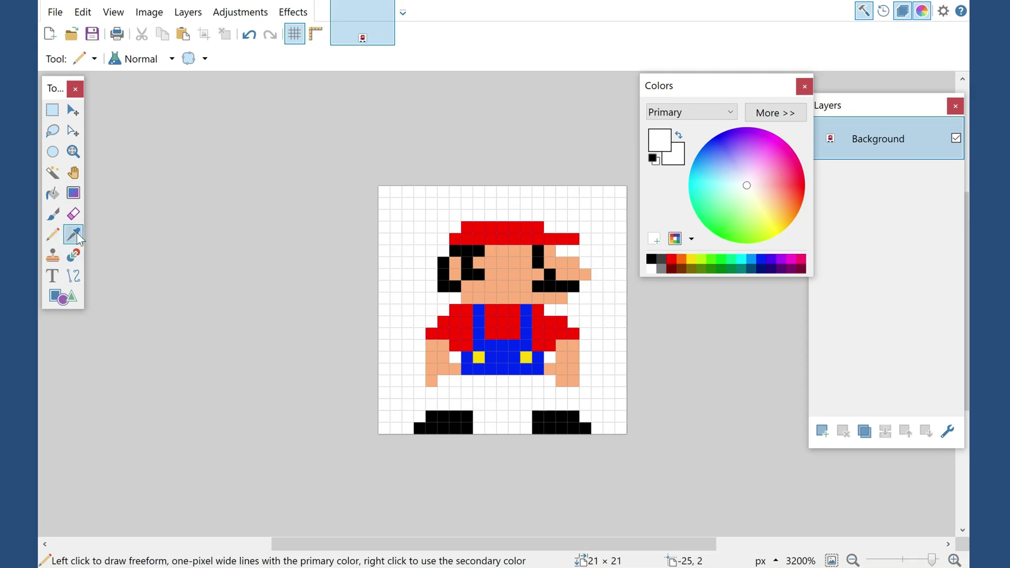
click(75, 235)
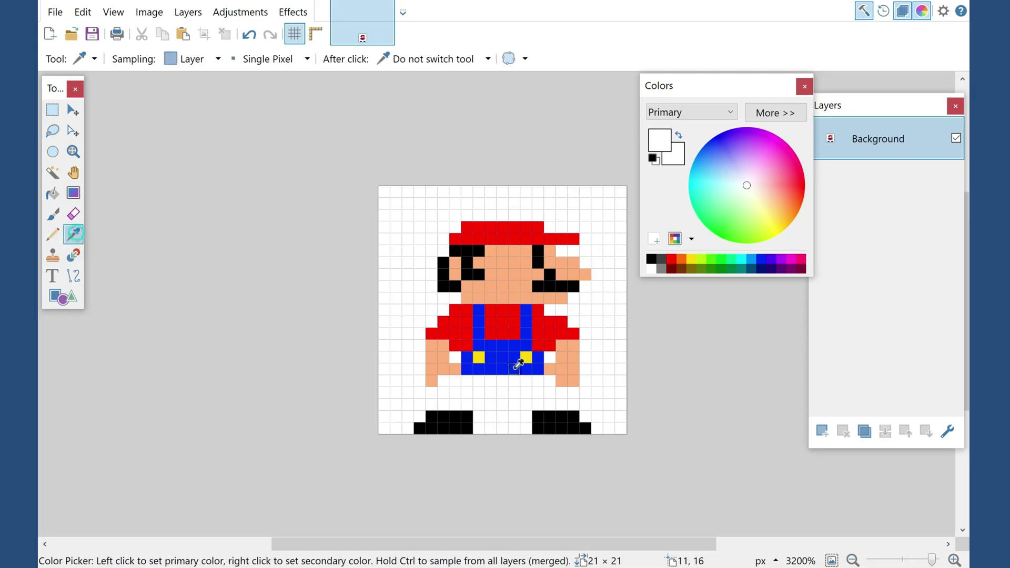
click(53, 235)
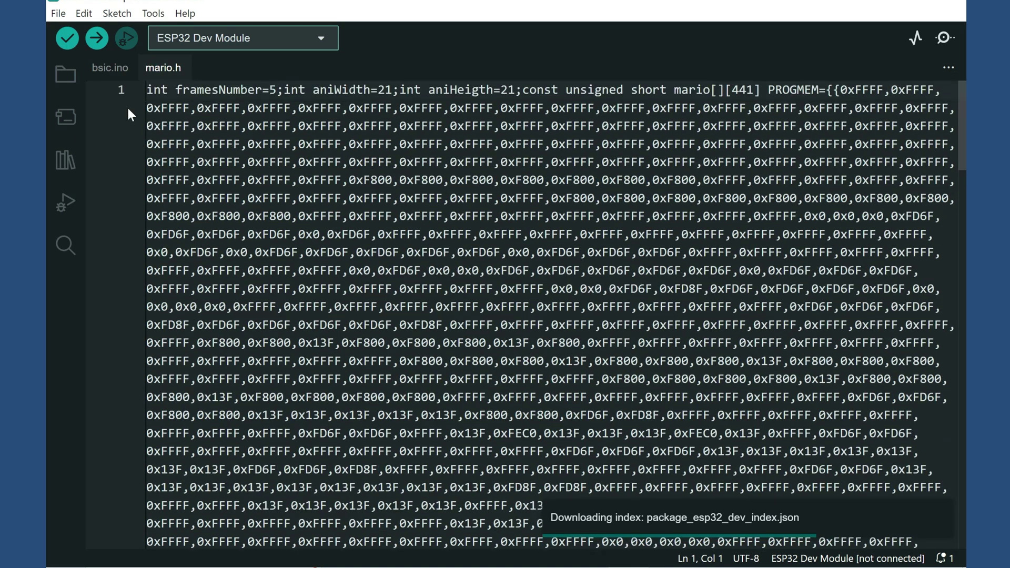
In bsic.ino, review the red and blue fillRect lines and the size arguments on line 37
click(104, 70)
scroll(521, 316, down, 2)
scroll(522, 315, down, 3)
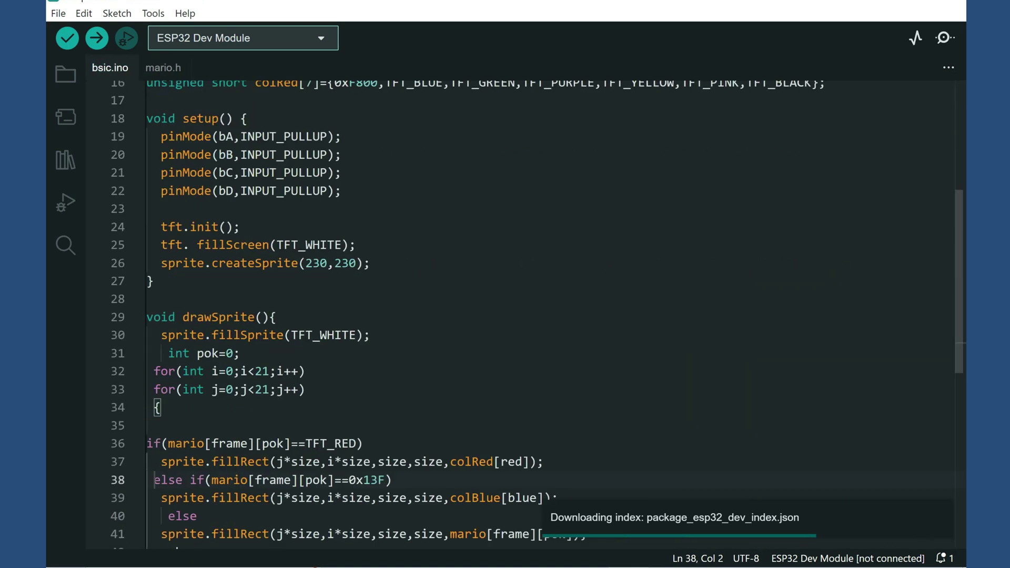
scroll(521, 315, down, 3)
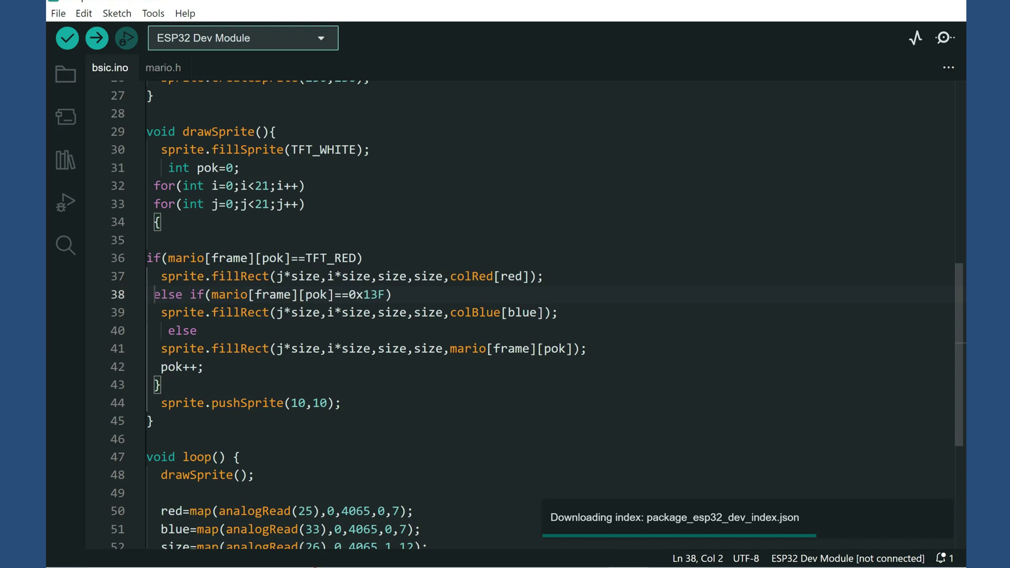
key(Down)
key(Down)
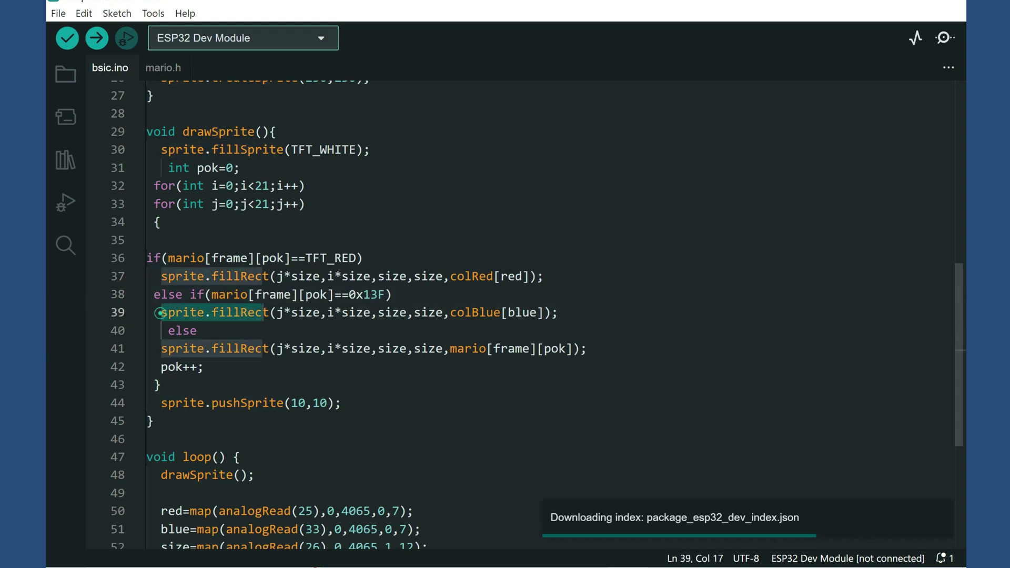
click(248, 276)
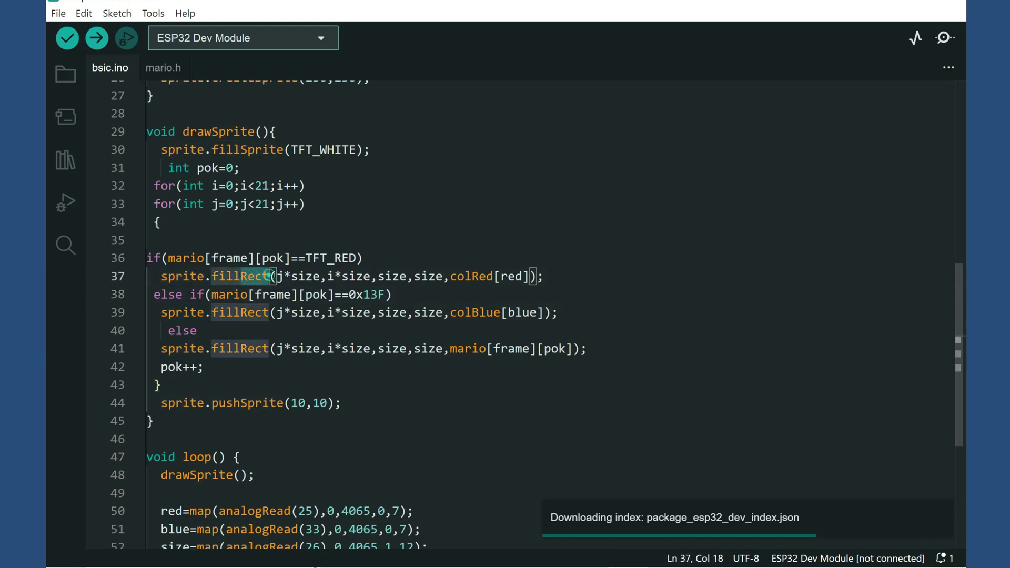
scroll(522, 317, up, 2)
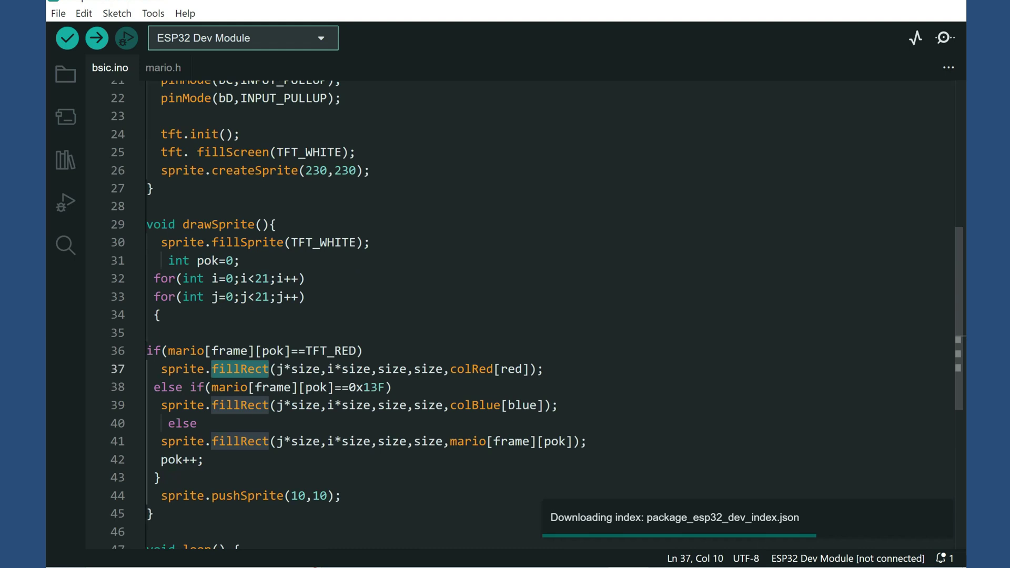
scroll(521, 315, down, 2)
click(323, 276)
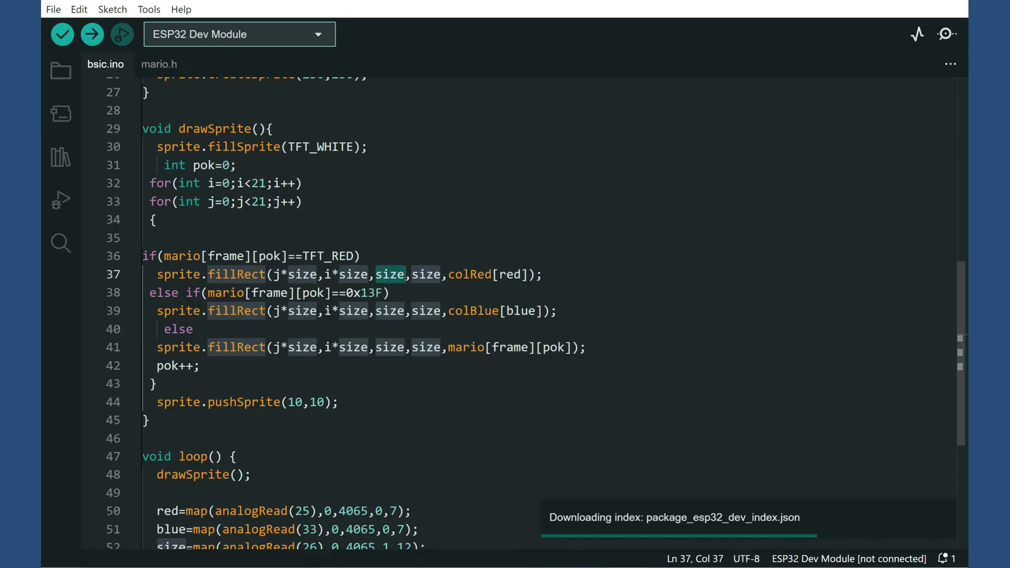
scroll(505, 316, up, 2)
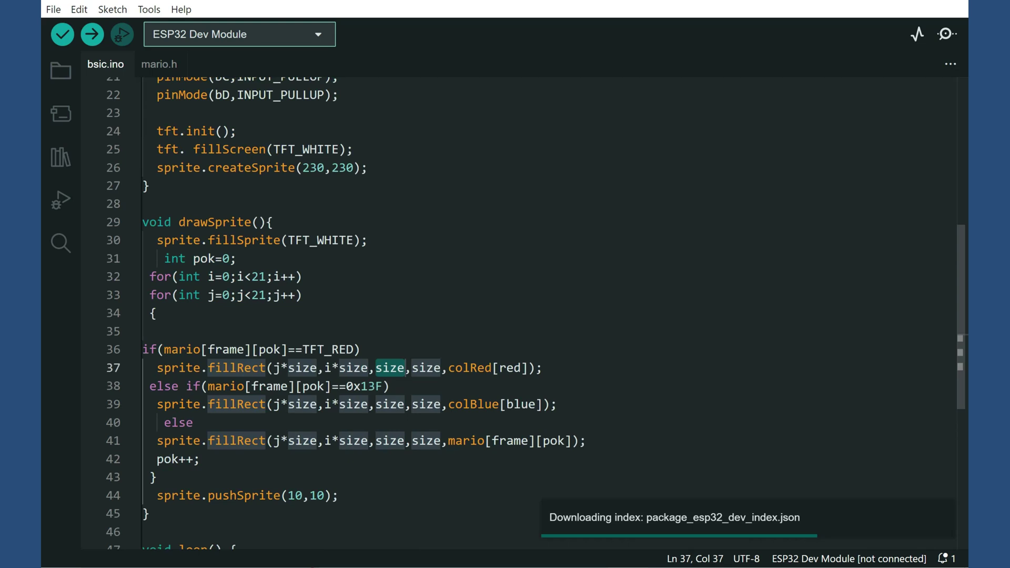
scroll(506, 315, down, 2)
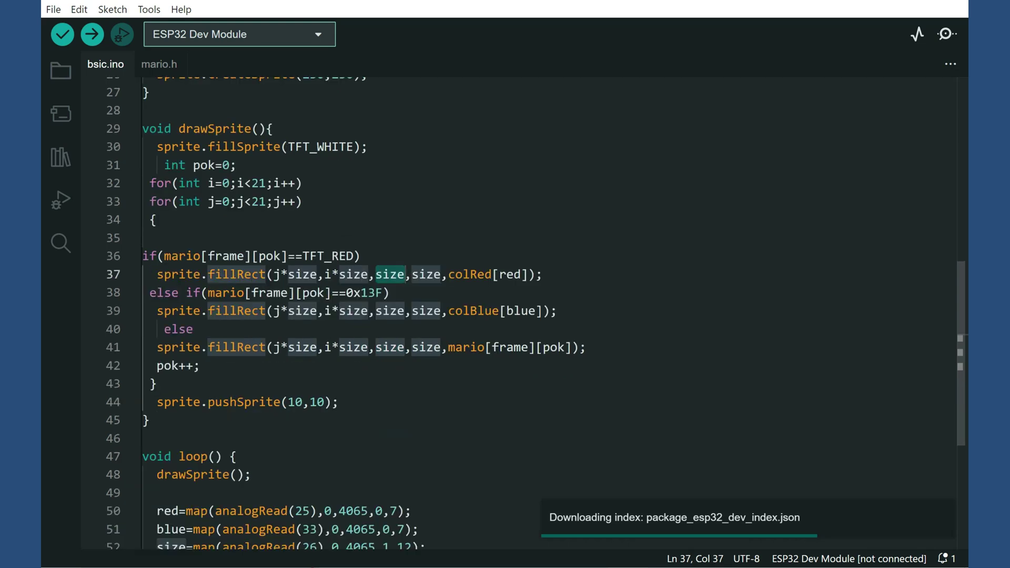
scroll(505, 316, up, 5)
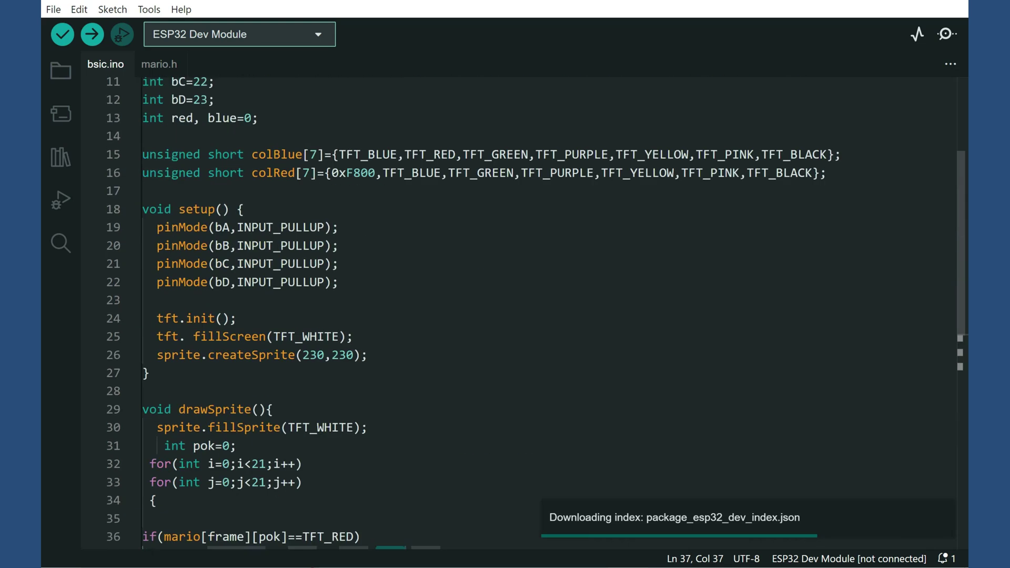